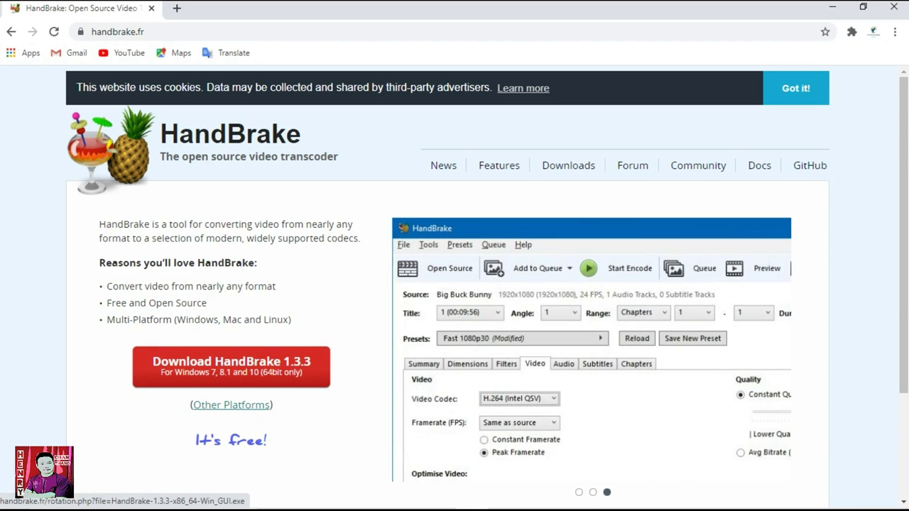
Step: Start the download of the HandBrake 1.3.3 installer for 64-bit Windows, and cancel it while it is running
left_click(231, 365)
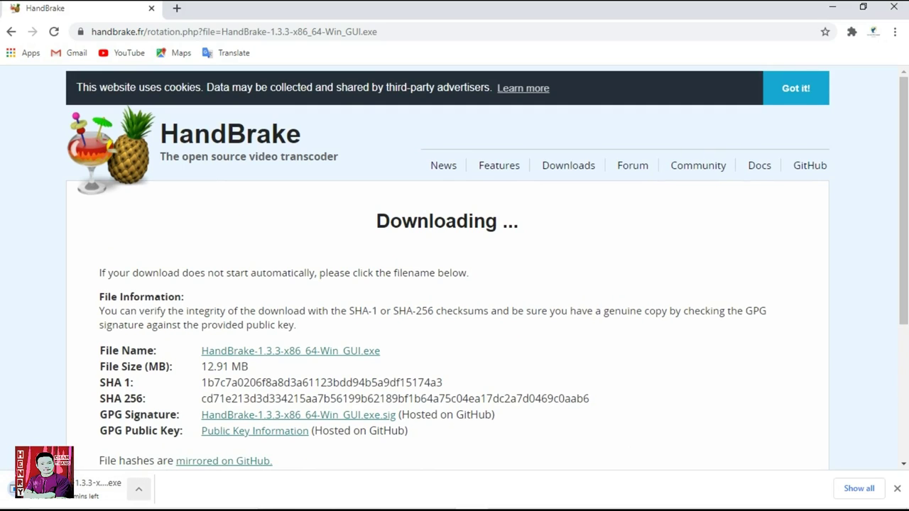
left_click(138, 489)
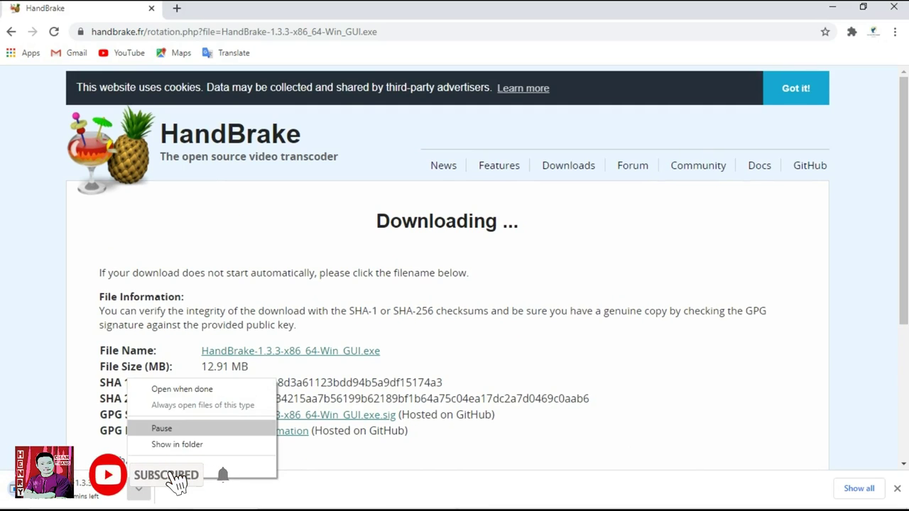
left_click(164, 466)
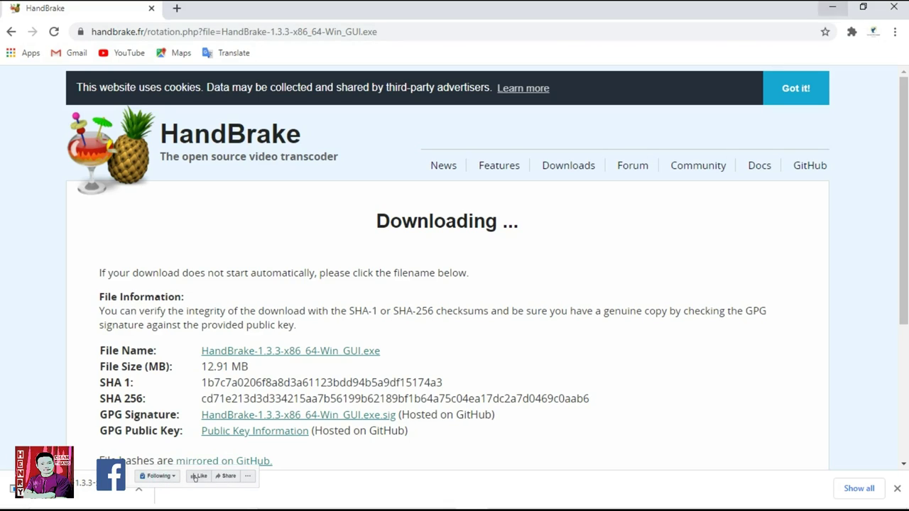
Step: Switch from the browser to File Explorer and select the HandBrake-1.3.3-x86_64-Win_GUI (1) installer in the Downloads folder
left_click(832, 7)
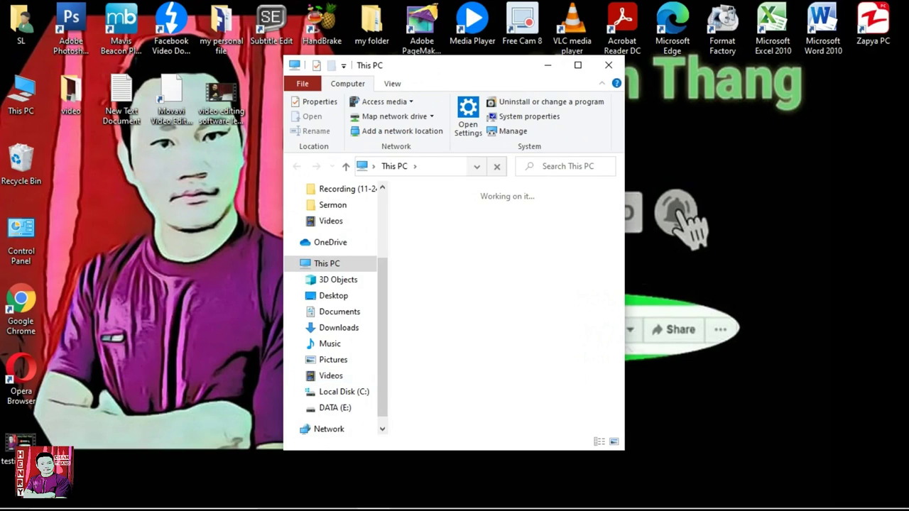
left_click(578, 64)
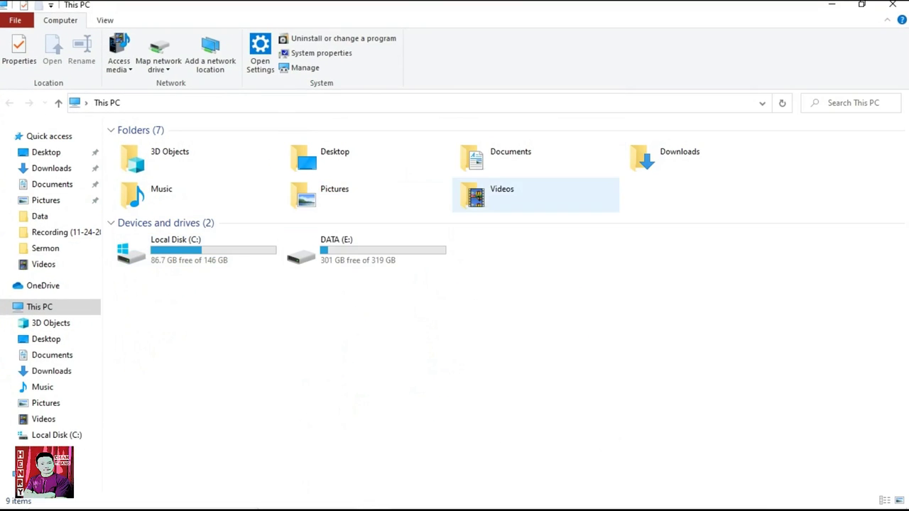
double_click(675, 158)
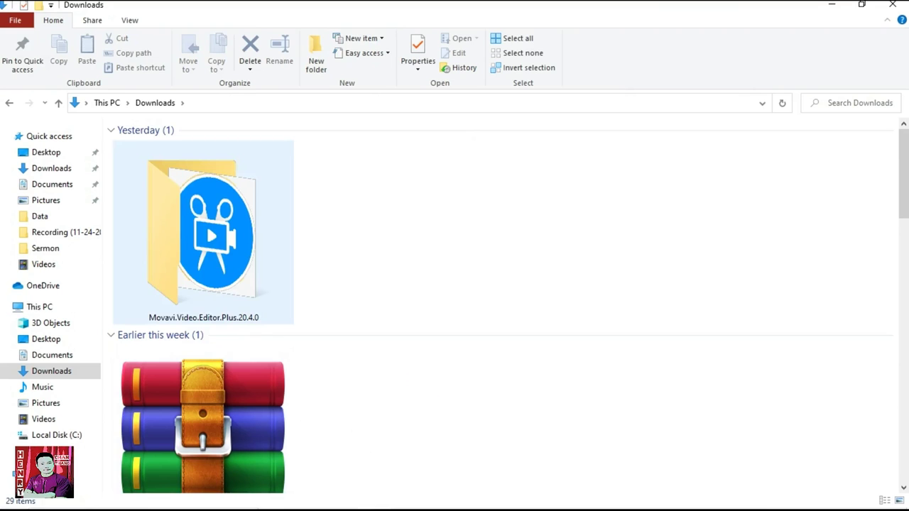
scroll(398, 390, "down", 8)
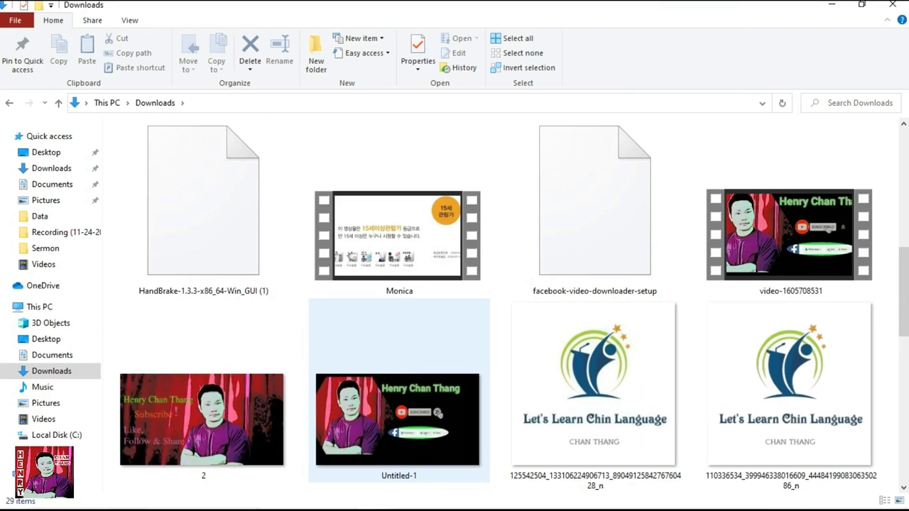
scroll(398, 391, "up", 3)
scroll(397, 391, "down", 5)
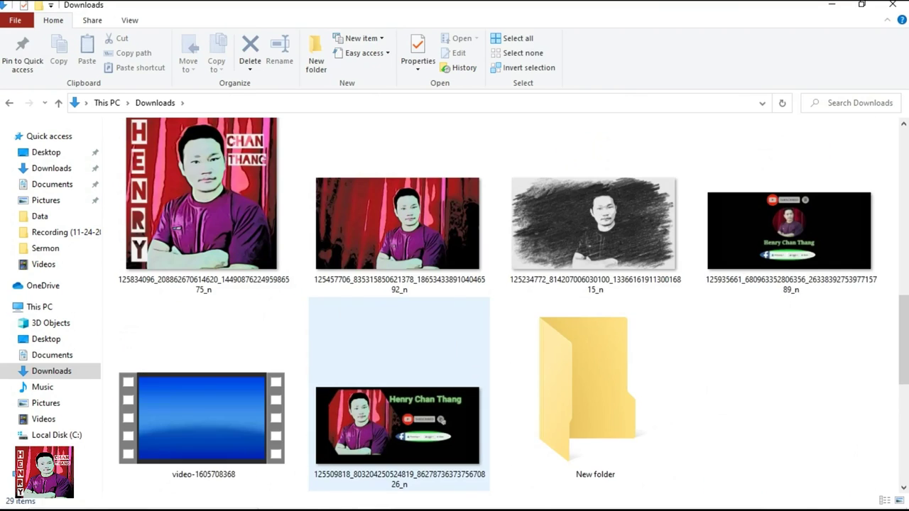
scroll(398, 391, "down", 3)
scroll(398, 391, "down", 3)
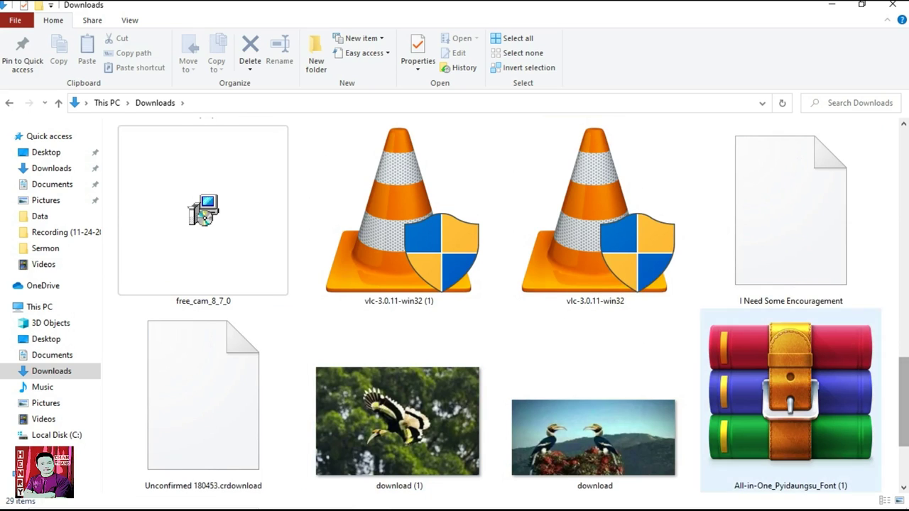
left_click_drag(904, 384, 904, 248)
left_click(204, 228)
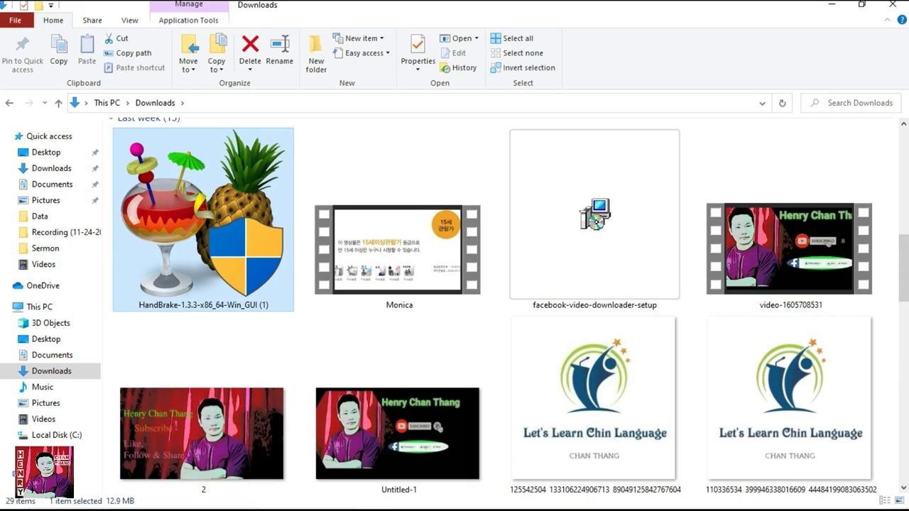
Step: Run the selected HandBrake installer as administrator and minimize the Downloads window
right_click(193, 142)
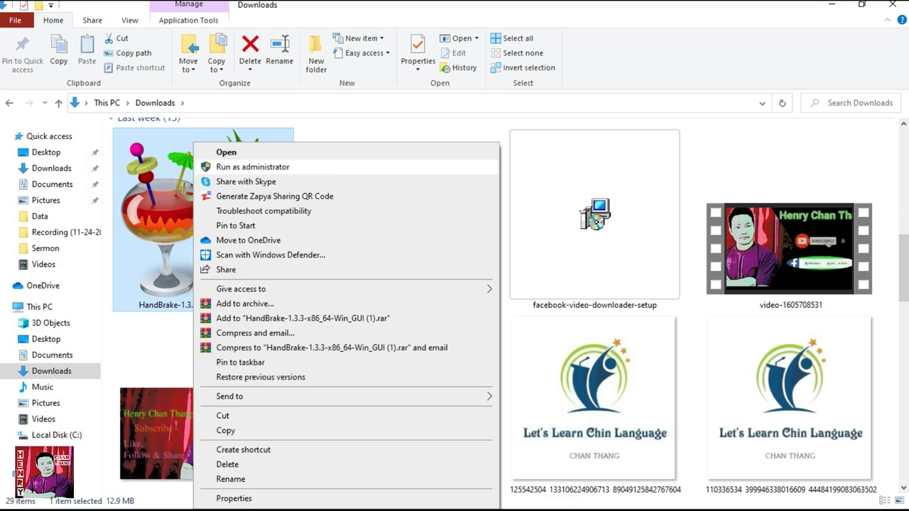
left_click(253, 167)
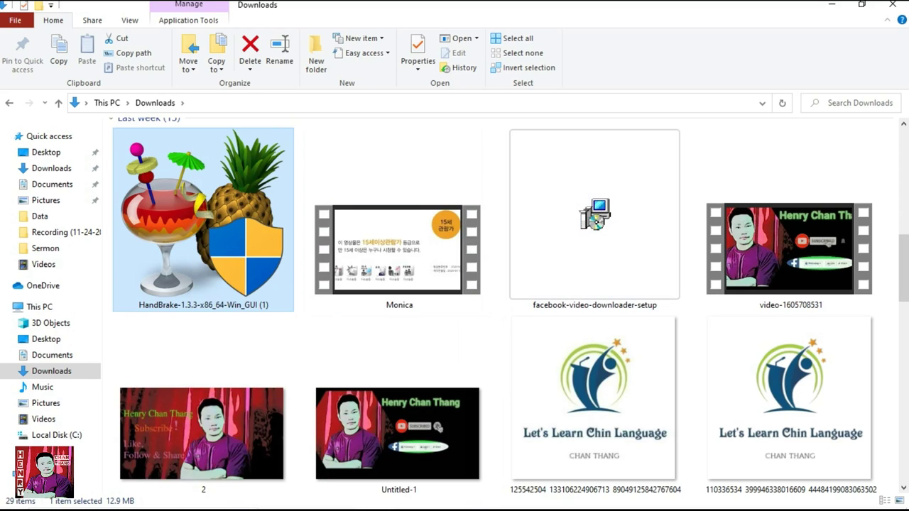
left_click(831, 4)
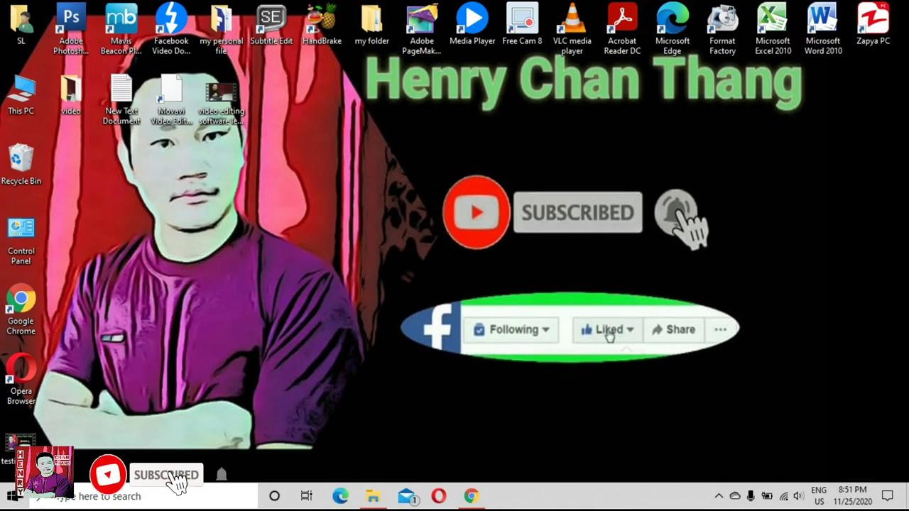
Step: Move the HandBrake shortcut to an empty spot near the middle of the desktop and launch HandBrake
mouse_move(322, 21)
left_mouse_down()
mouse_move(359, 256)
mouse_move(372, 234)
mouse_move(343, 194)
left_mouse_up()
mouse_move(402, 276)
left_mouse_down()
mouse_move(325, 209)
mouse_move(328, 200)
left_mouse_up()
mouse_move(372, 231)
left_mouse_down()
mouse_move(322, 23)
mouse_move(356, 213)
mouse_move(371, 231)
left_mouse_up()
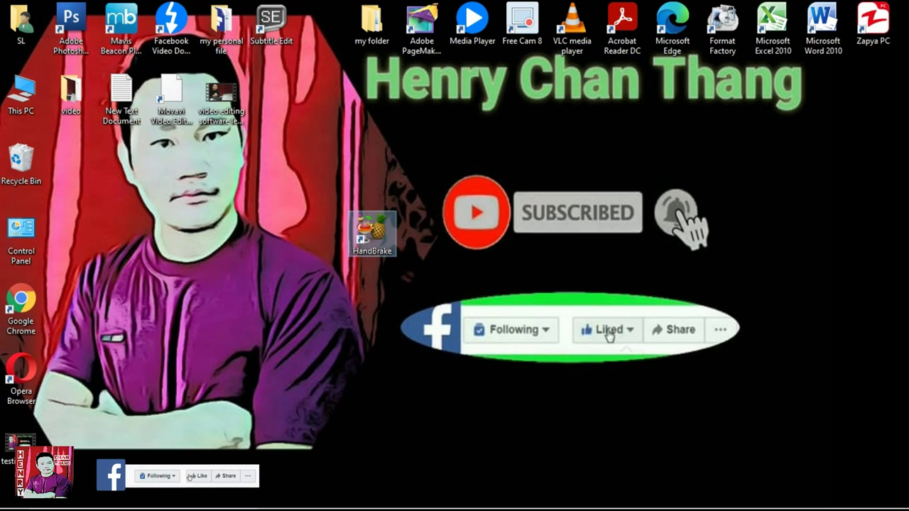
left_click_drag(332, 161, 352, 164)
left_click_drag(402, 283, 341, 187)
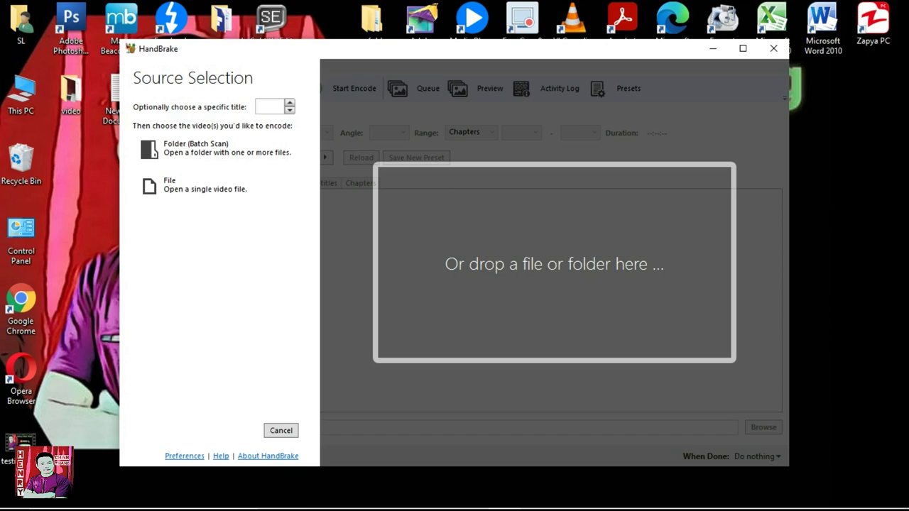
left_click_drag(426, 49, 486, 50)
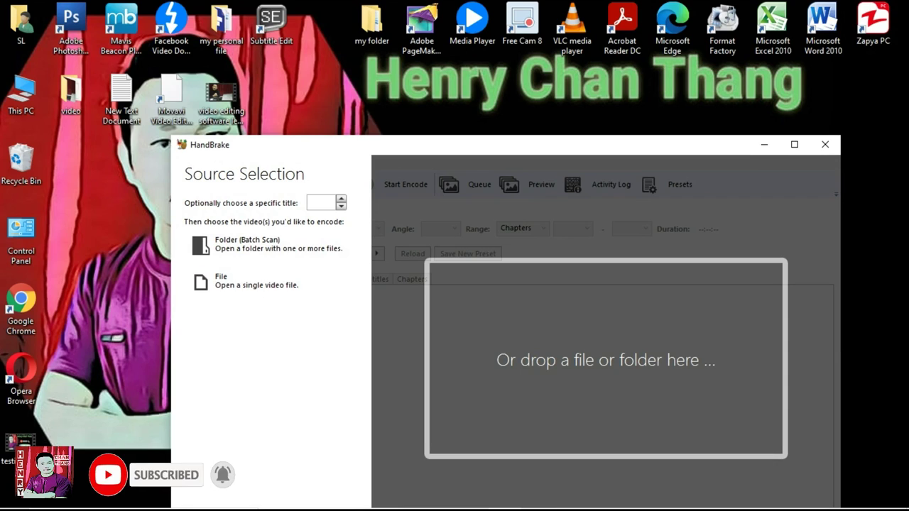
left_click(263, 283)
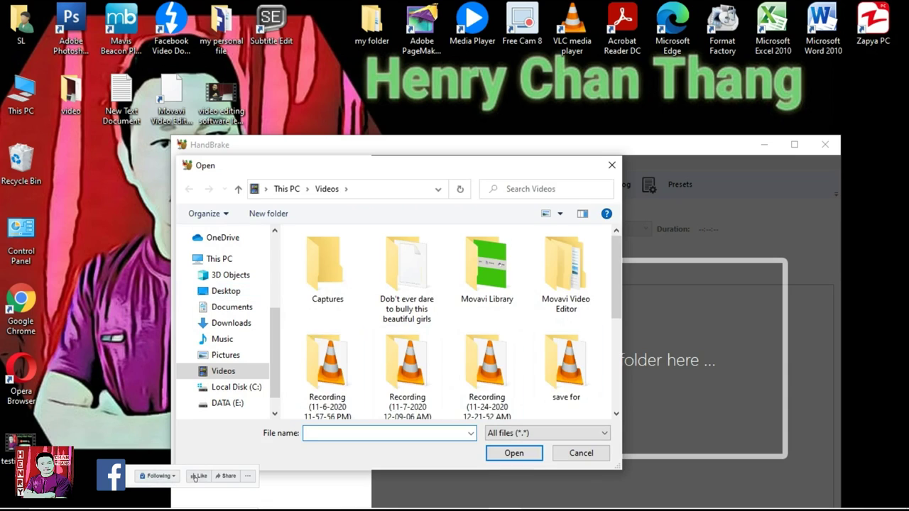
scroll(407, 369, "down", 3)
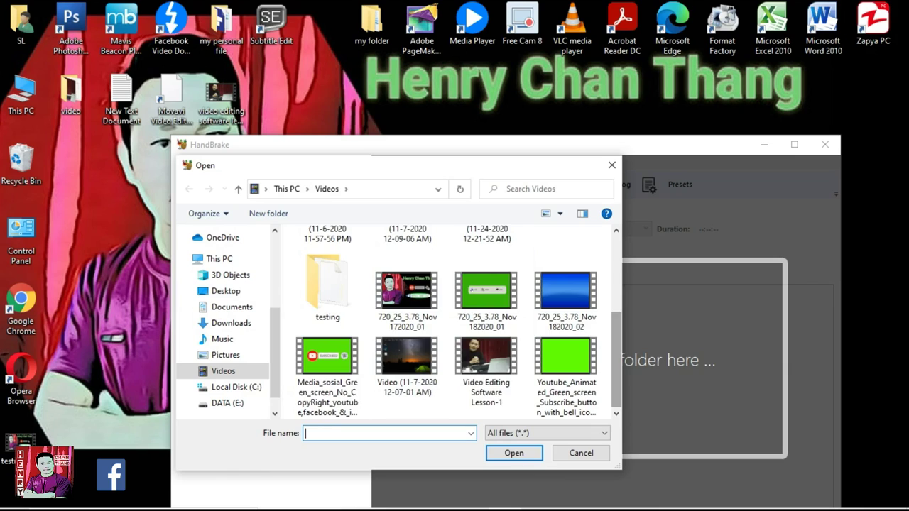
scroll(617, 356, "up", 3)
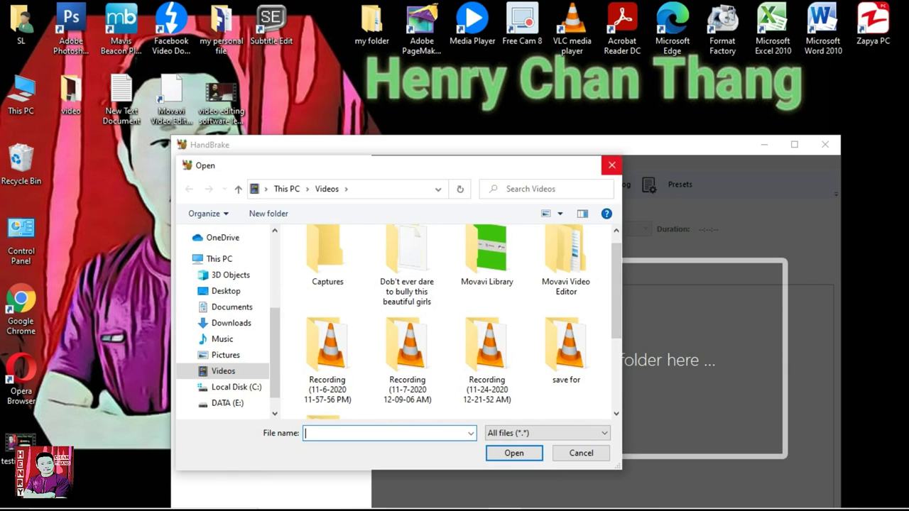
left_click(611, 165)
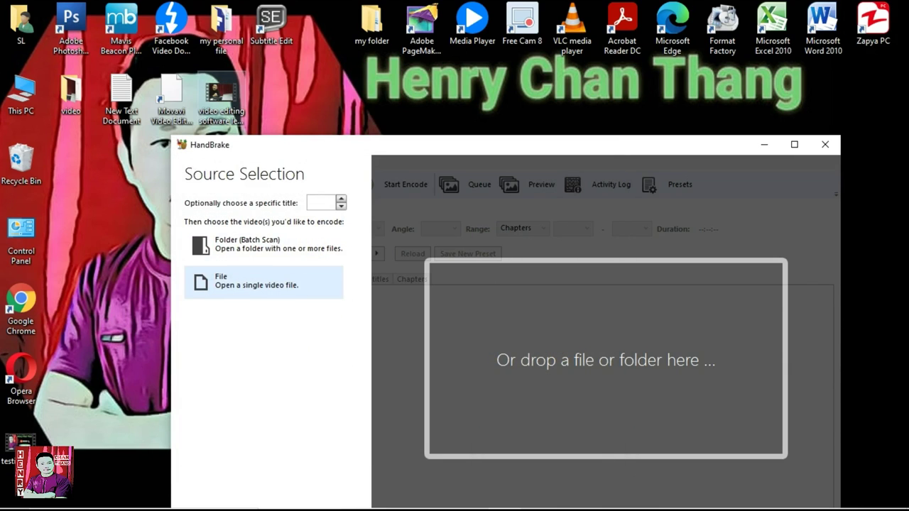
Step: Move the "video editing software lesson" file one spot over on the desktop and view its file properties
left_click_drag(221, 95, 277, 103)
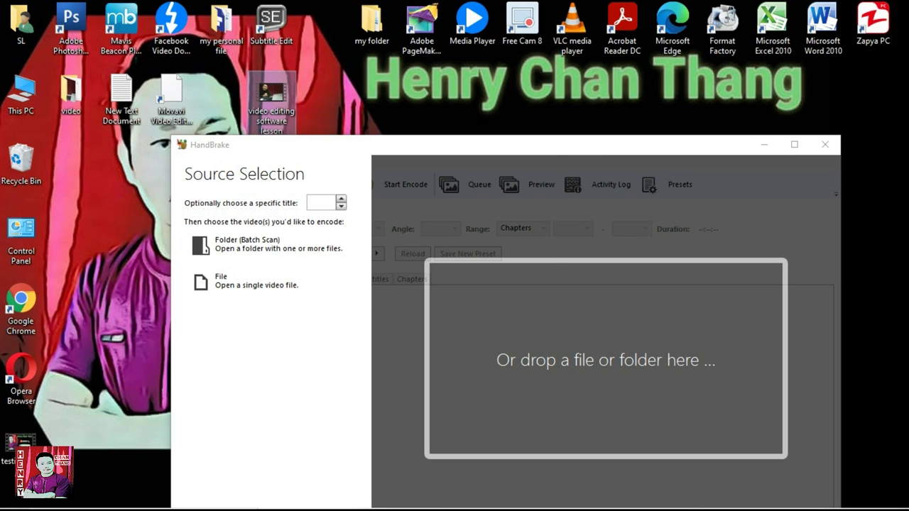
right_click(278, 108)
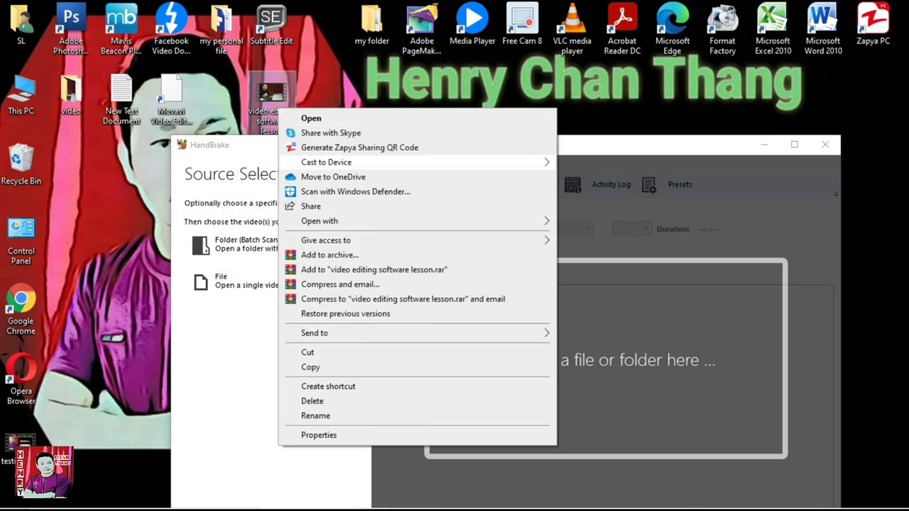
left_click(319, 435)
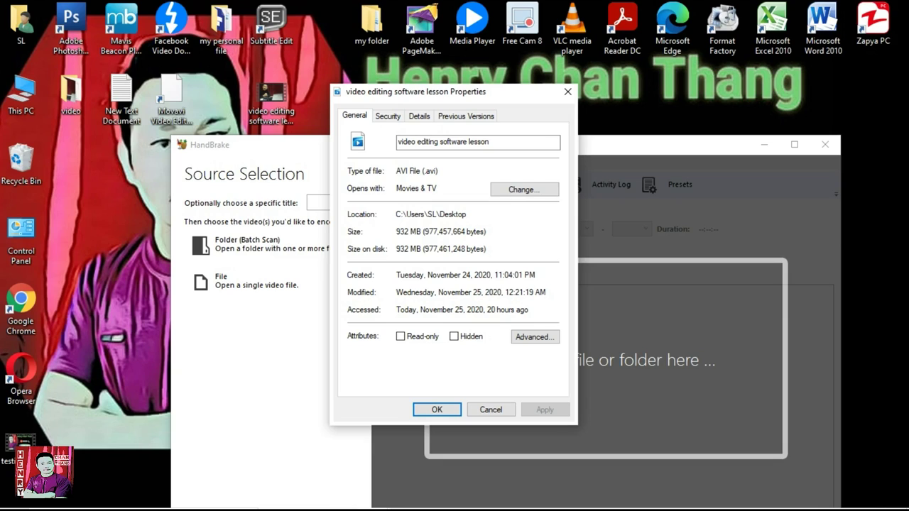
key("Return")
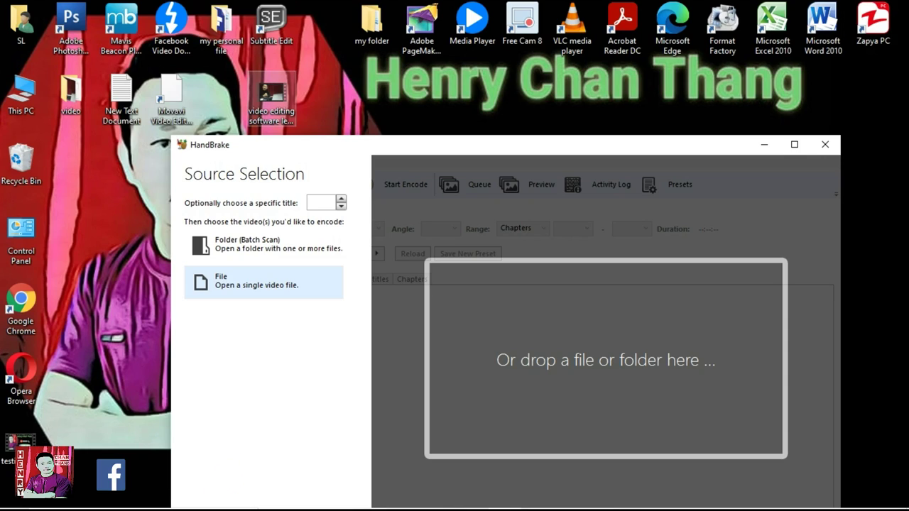
Step: Load the "video editing software lesson" file from the desktop into HandBrake as the source video
left_click(272, 98)
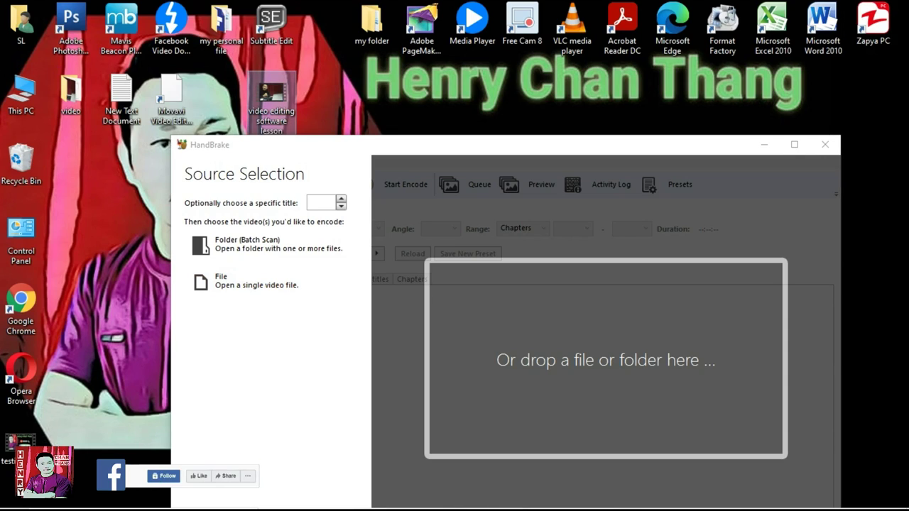
left_click_drag(272, 98, 606, 360)
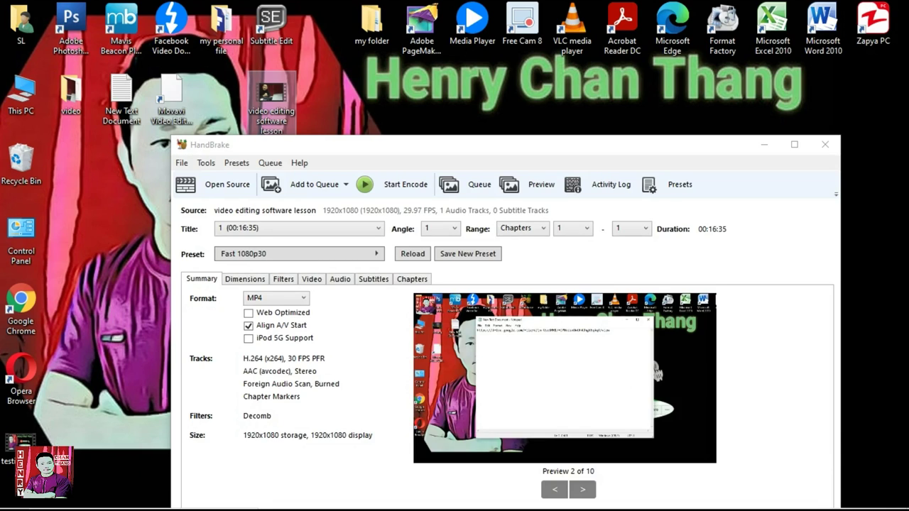
left_click_drag(526, 144, 495, 49)
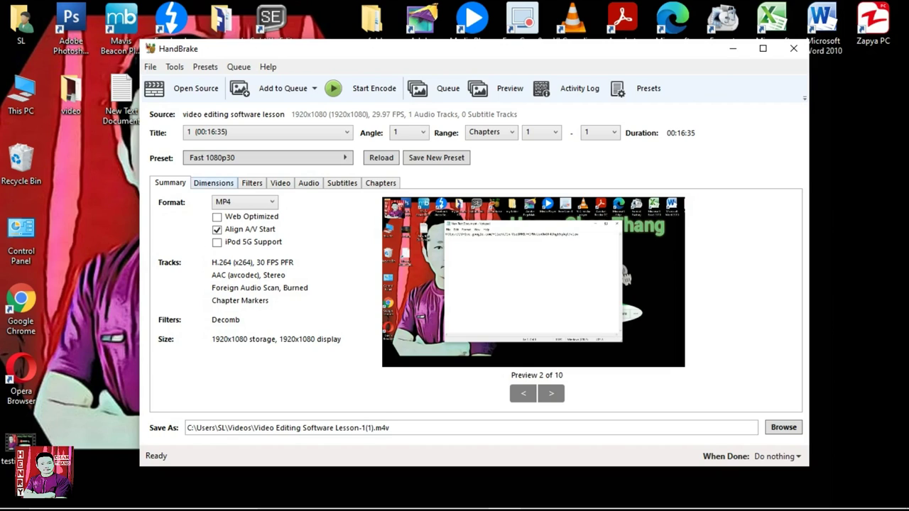
Step: Set the video's cropping mode to Custom and try raising and lowering the top crop value, ending at 0
left_click(213, 182)
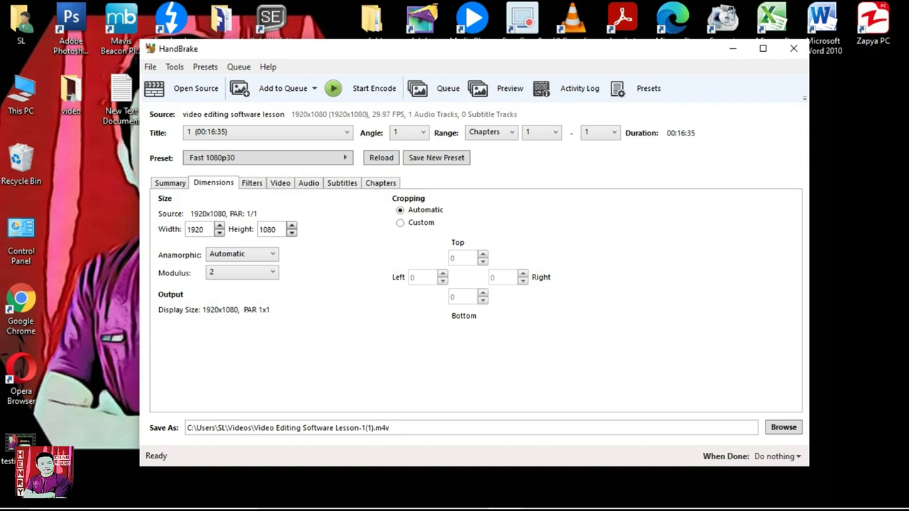
left_click(401, 223)
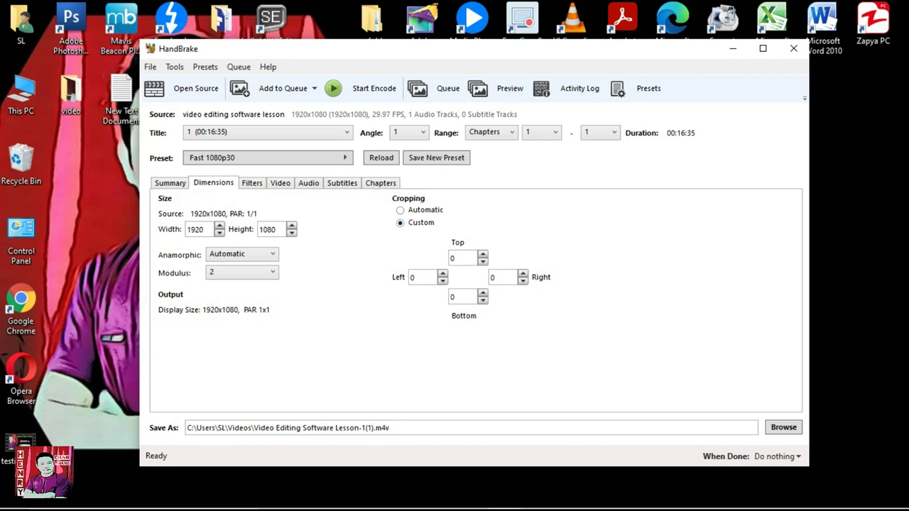
left_click(401, 211)
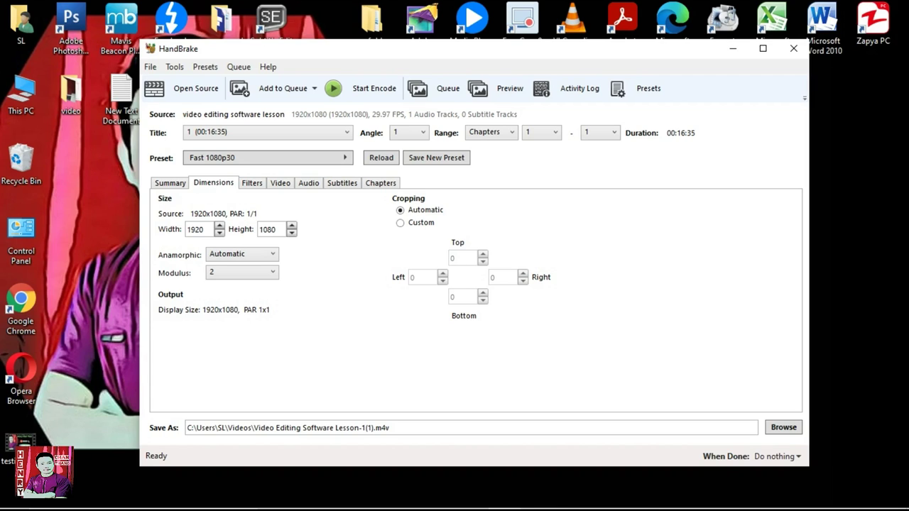
left_click(401, 223)
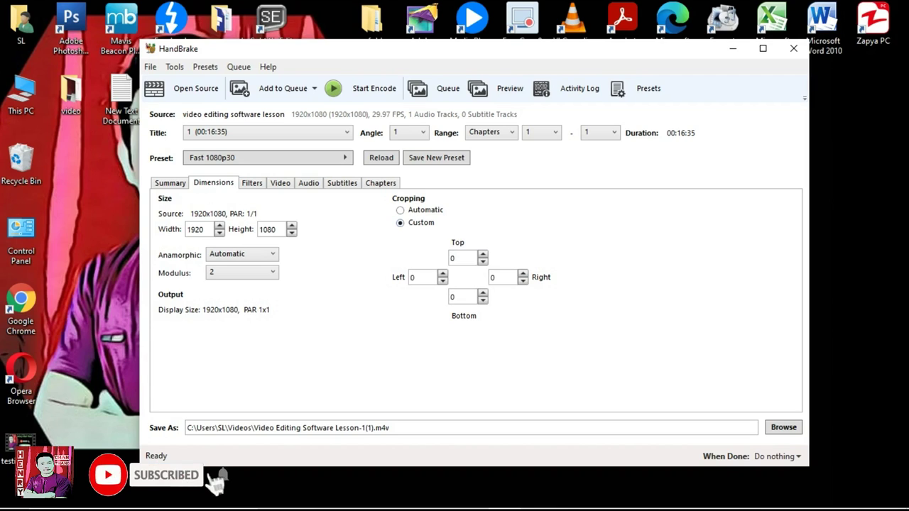
left_click(483, 255)
left_click(483, 262)
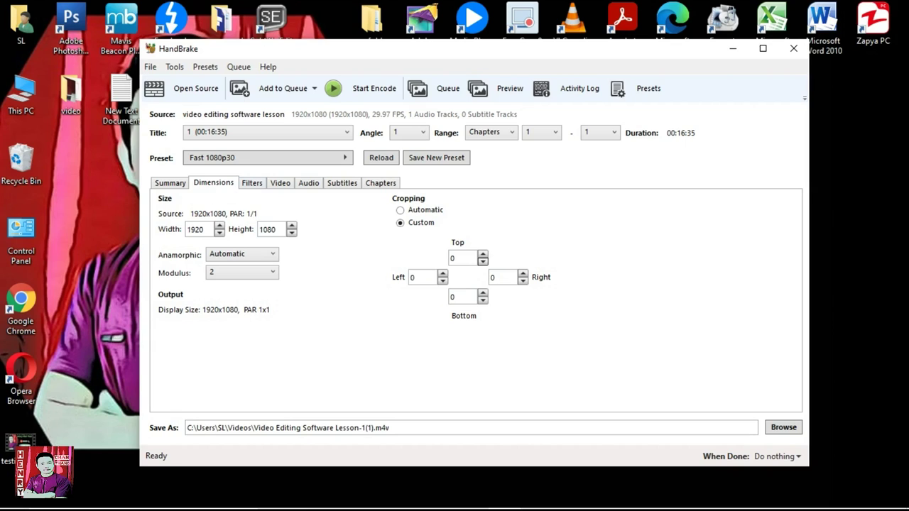
Step: Review the filter, video and audio encoding settings for the loaded video
left_click(252, 183)
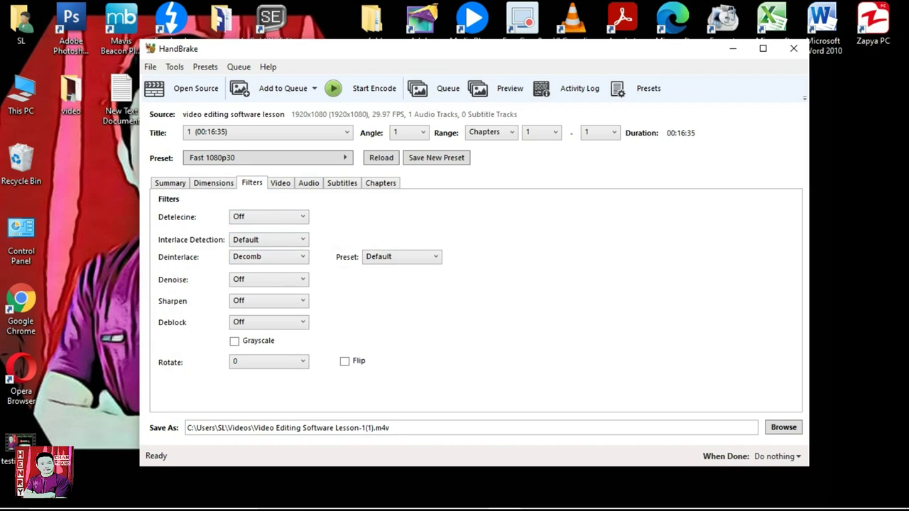
key("ctrl+Tab")
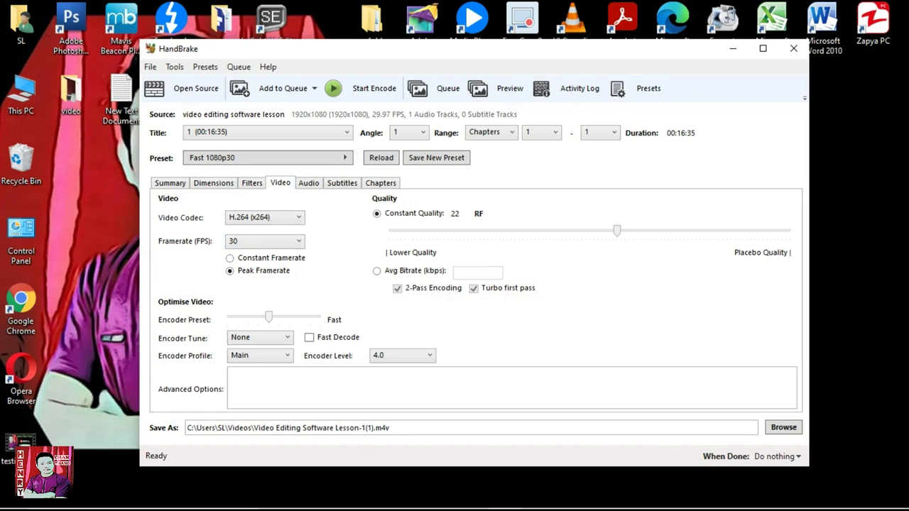
key("ctrl+Tab")
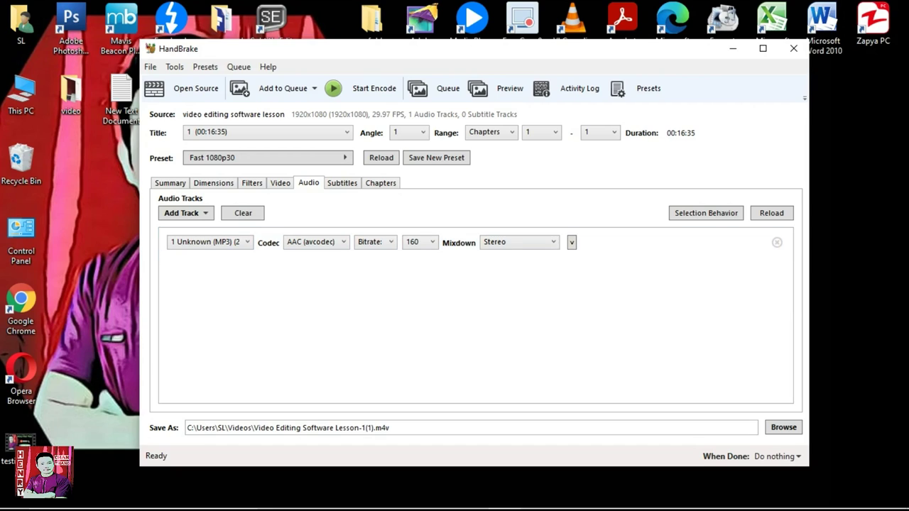
Step: Review the subtitle, chapter, dimension, summary, filter and video encoding settings for the loaded video
key("ctrl+Tab")
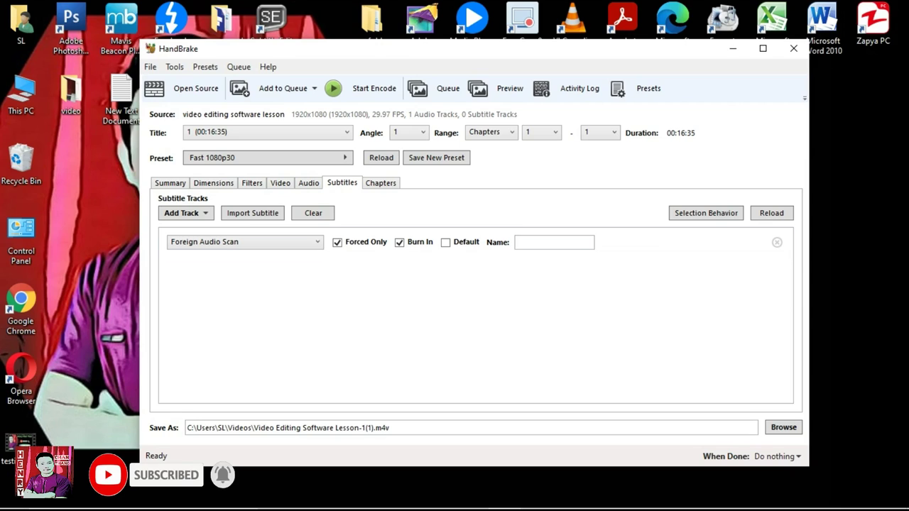
left_click(381, 182)
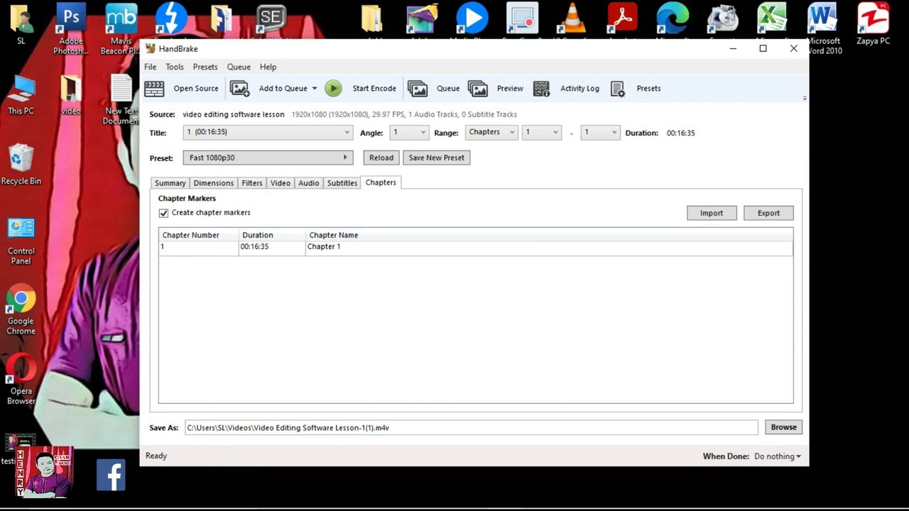
left_click(213, 183)
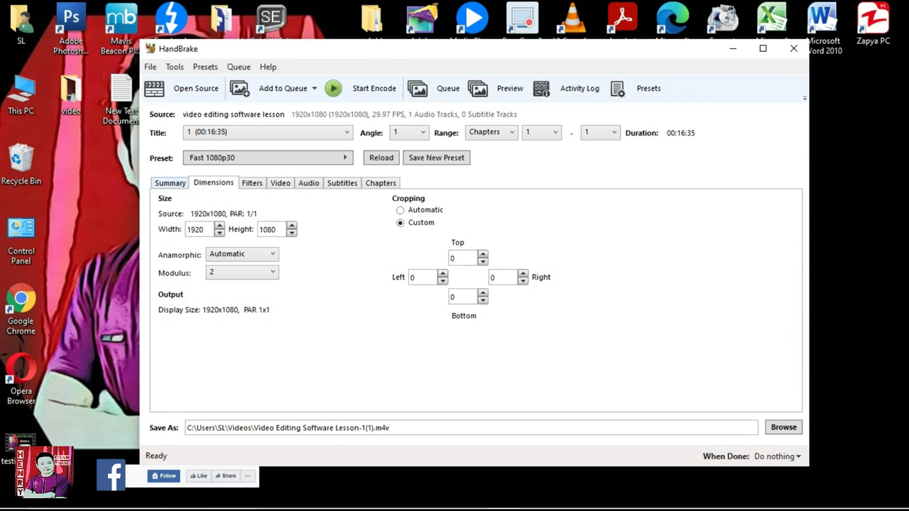
left_click(170, 183)
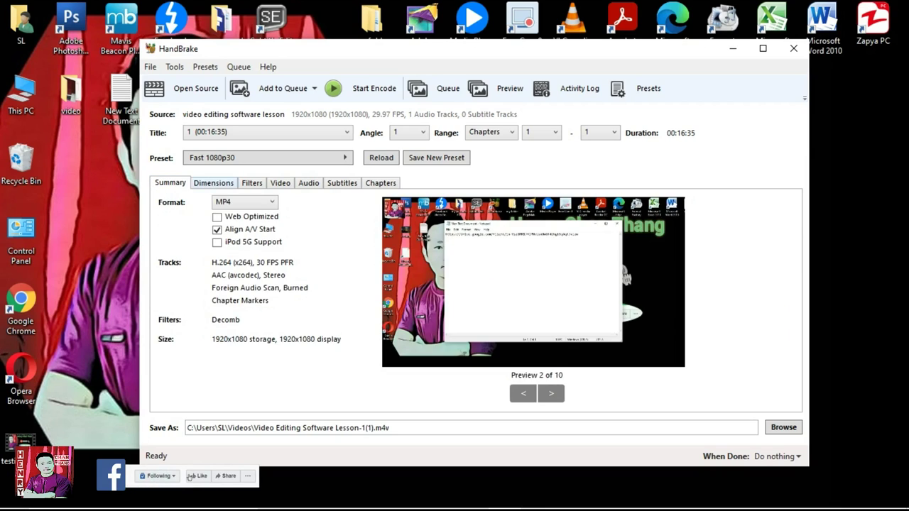
left_click(214, 184)
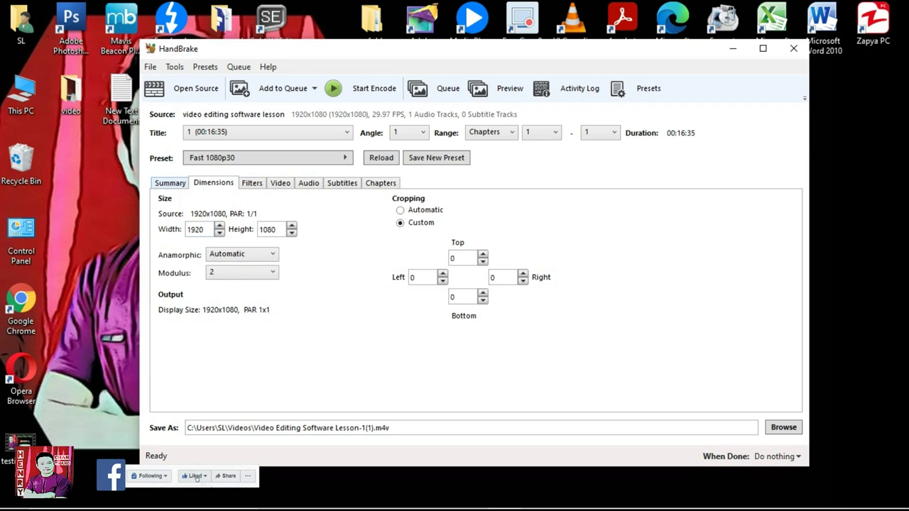
left_click(171, 183)
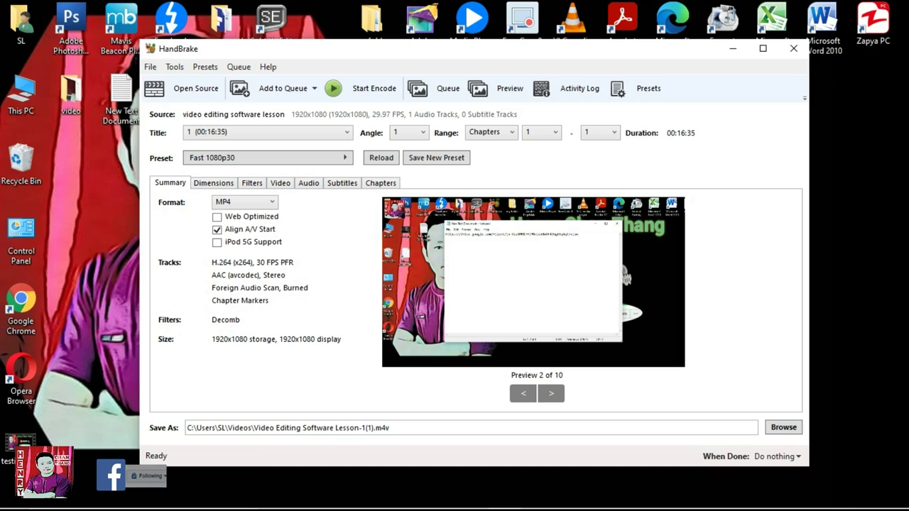
left_click(213, 184)
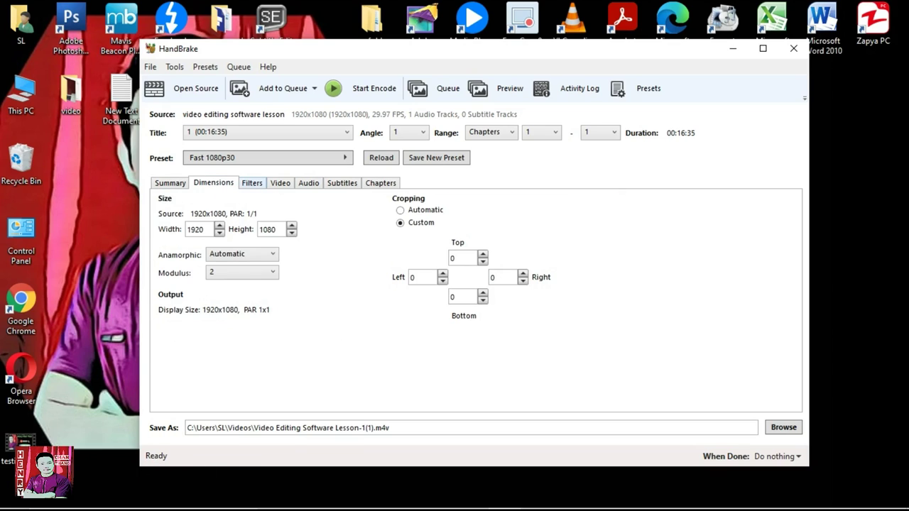
left_click(252, 183)
left_click(280, 182)
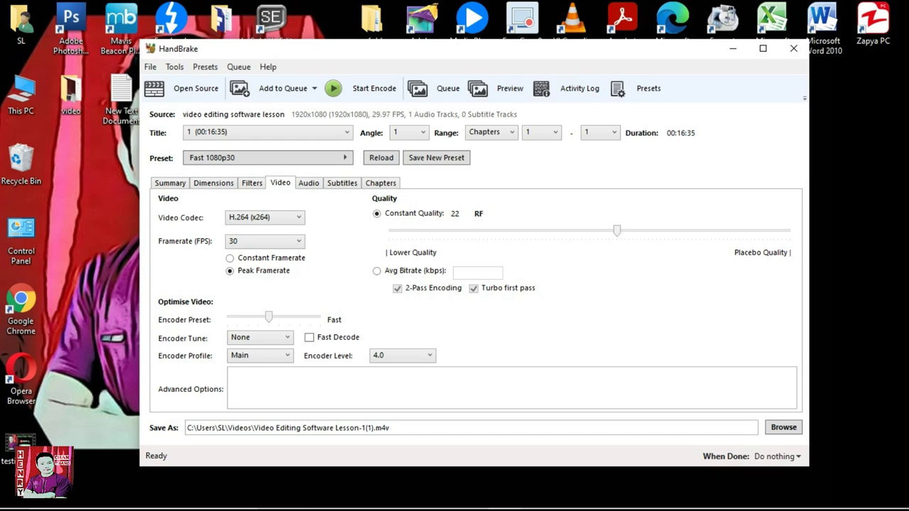
mouse_move(617, 231)
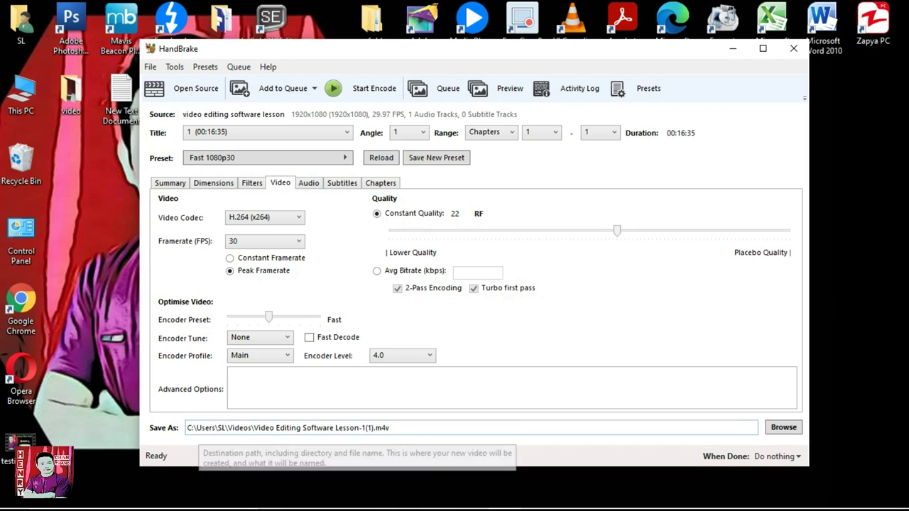
Step: Set the output destination to the Desktop, keeping the name "Video Editing Software Lesson-1(1)" and mp4 type, and start the encode
left_click(783, 427)
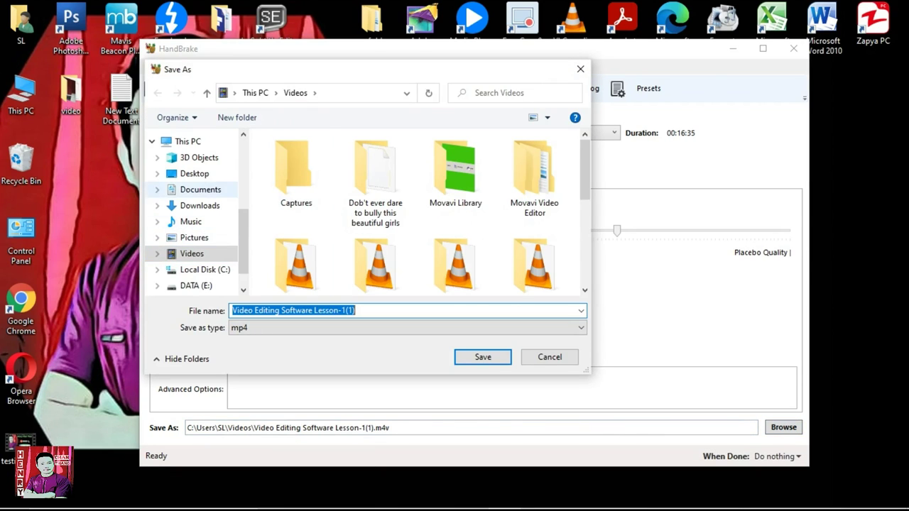
left_click(195, 174)
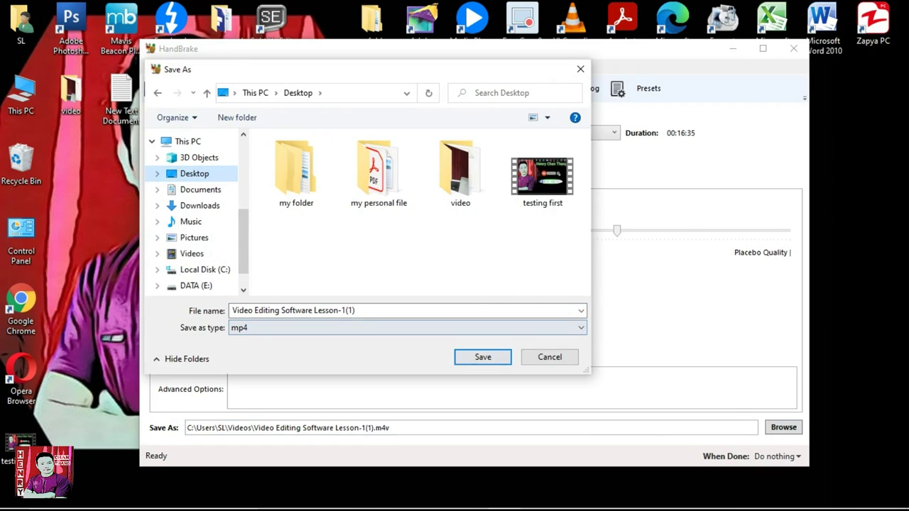
key("Return")
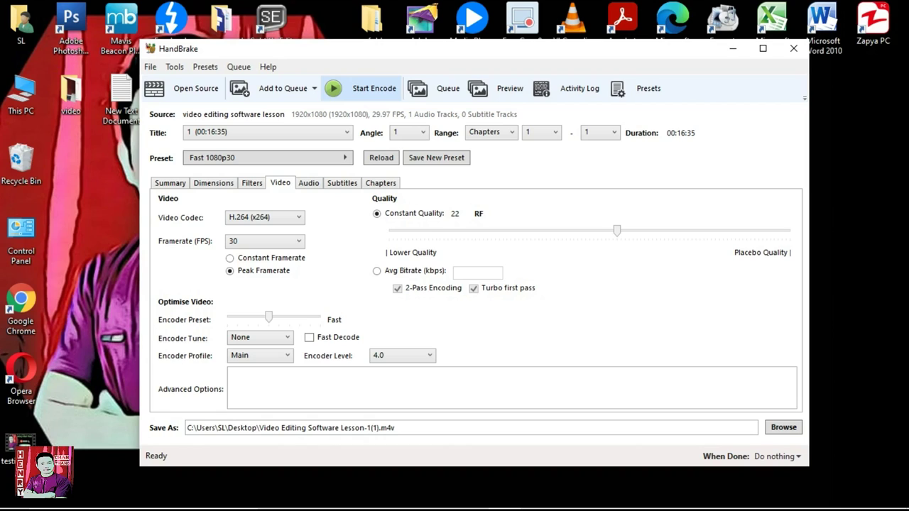
left_click(364, 88)
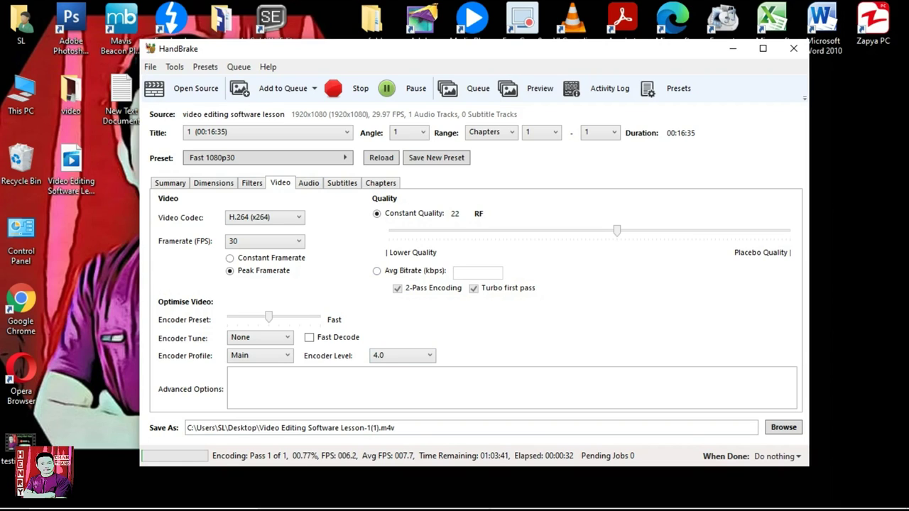
Step: Move the HandBrake window around the desktop during the encode and close HandBrake once the queue has finished
left_click_drag(352, 49, 391, 139)
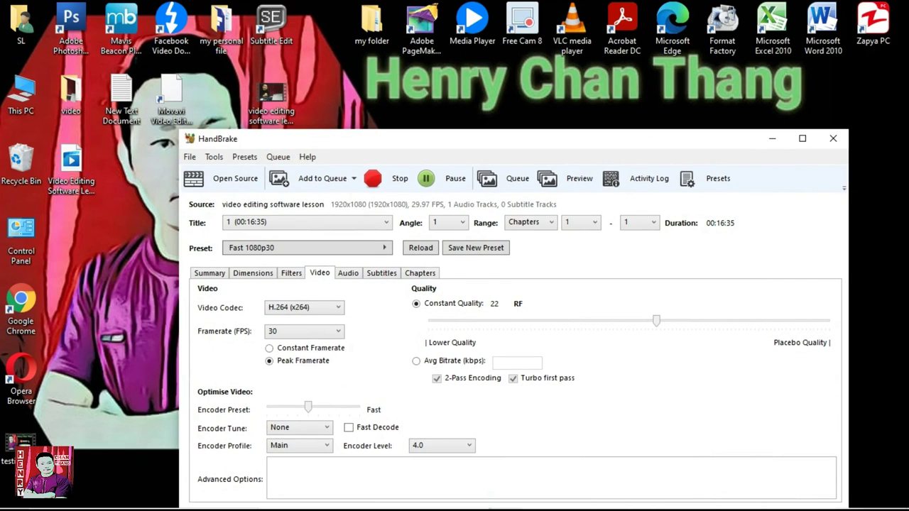
left_click_drag(394, 139, 339, 60)
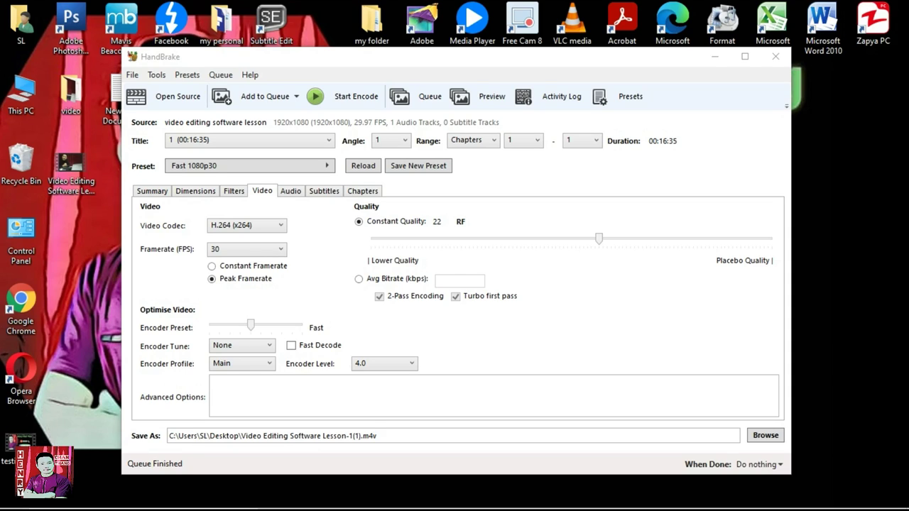
left_click_drag(568, 57, 512, 70)
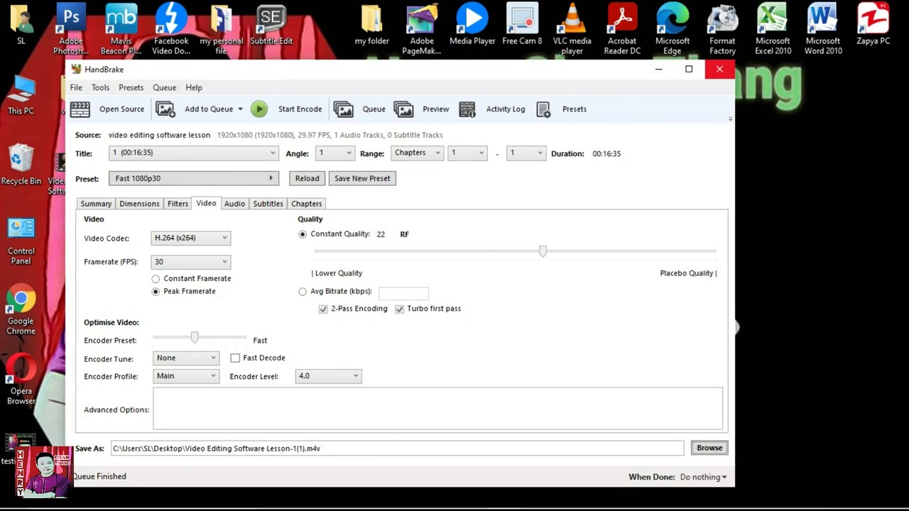
left_click(720, 69)
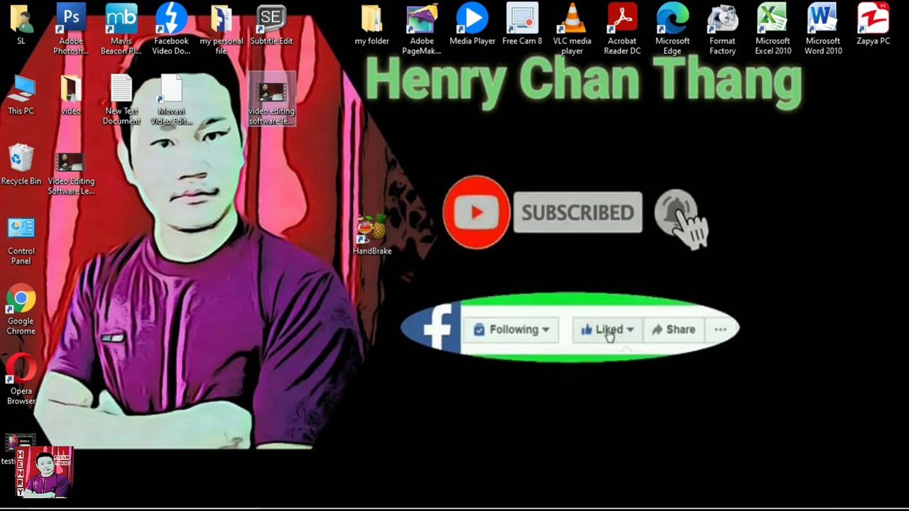
Step: Move the original "video editing software lesson" file and the converted "Video Editing Software Lesson-1(1)" file side by side, left of the HandBrake shortcut
left_click_drag(71, 171, 371, 107)
left_click_drag(271, 95, 221, 238)
left_click_drag(371, 99, 375, 241)
left_click_drag(372, 106, 272, 245)
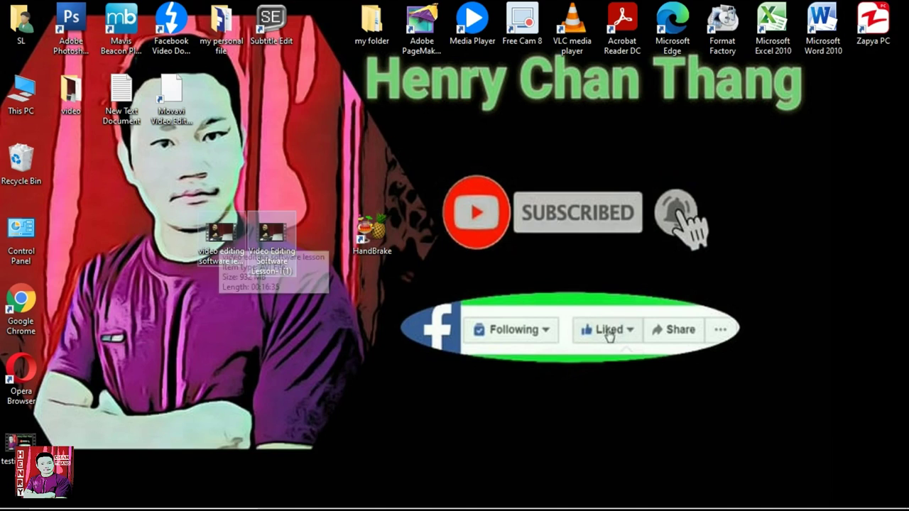
right_click(270, 150)
left_click(306, 188)
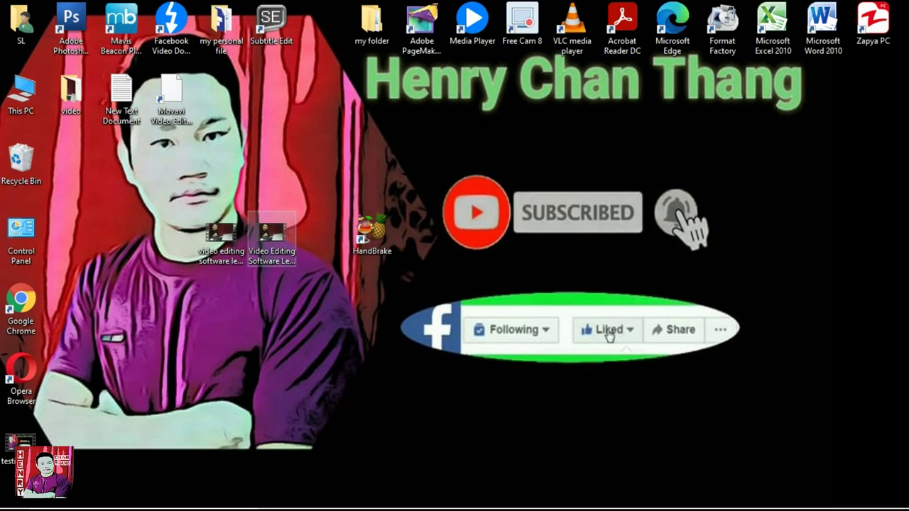
Step: View the file properties of the original "video editing software lesson" AVI file, checking its size, and close them
mouse_move(271, 245)
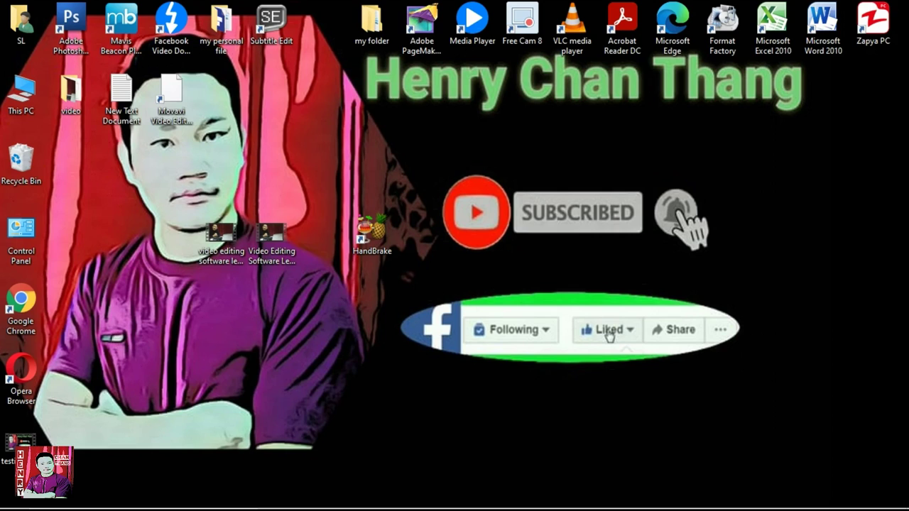
right_click(270, 248)
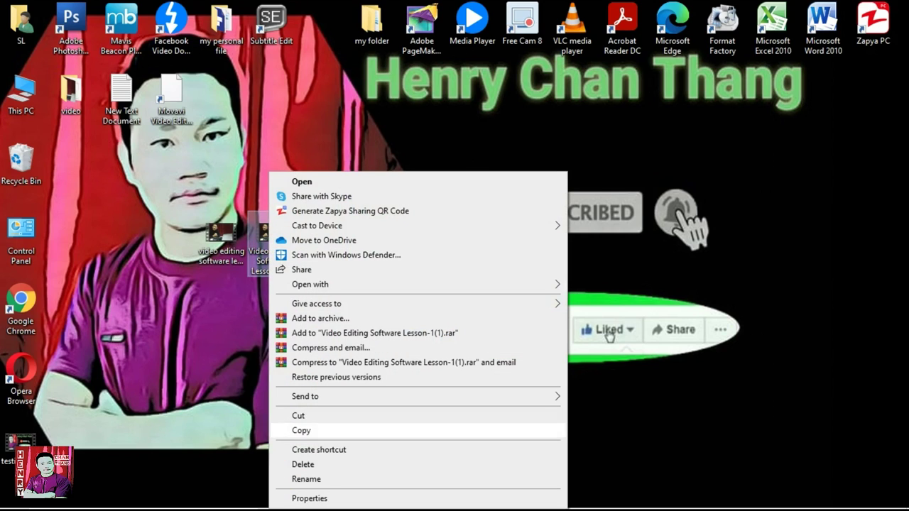
left_click(301, 430)
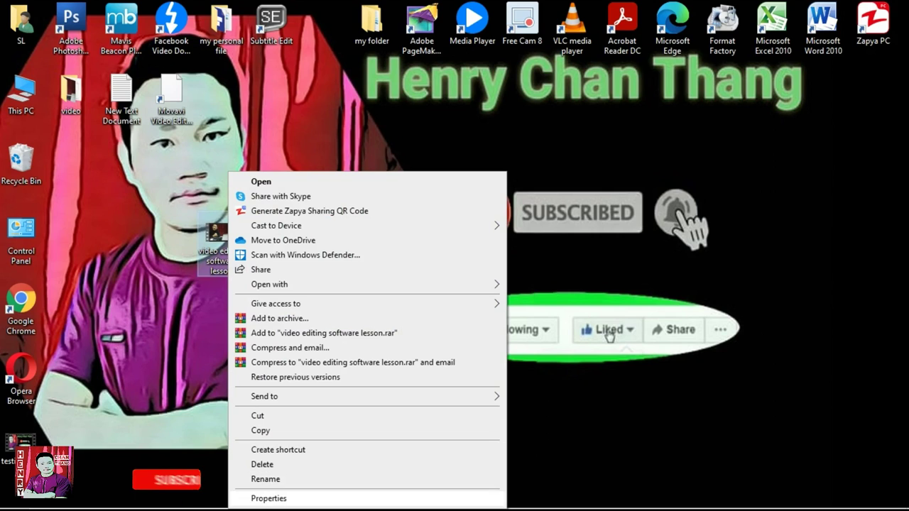
left_click(268, 499)
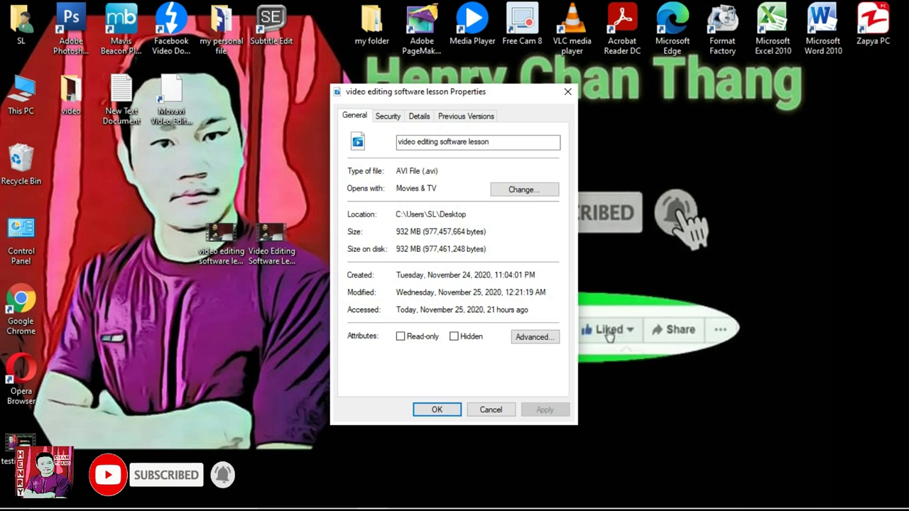
left_click(437, 410)
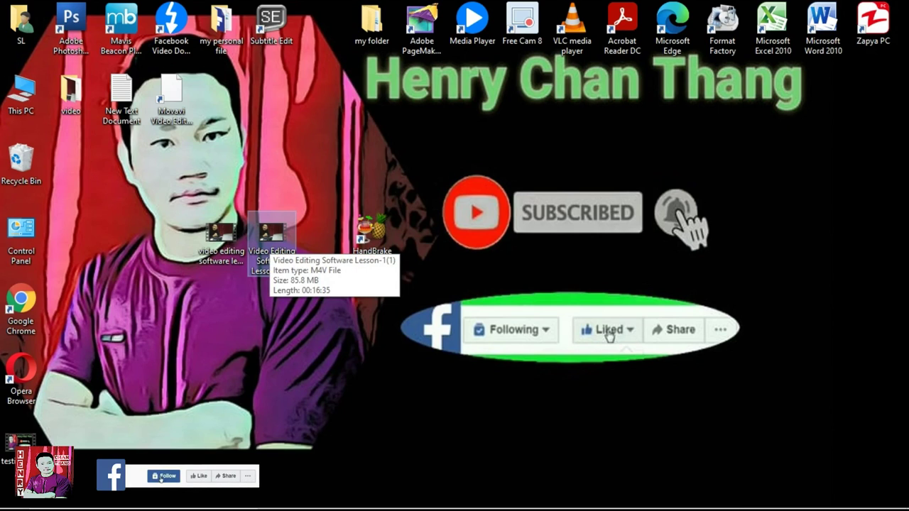
Step: View the file properties of the converted "Video Editing Software Lesson-1(1)" M4V file, checking its size, and close them
right_click(270, 241)
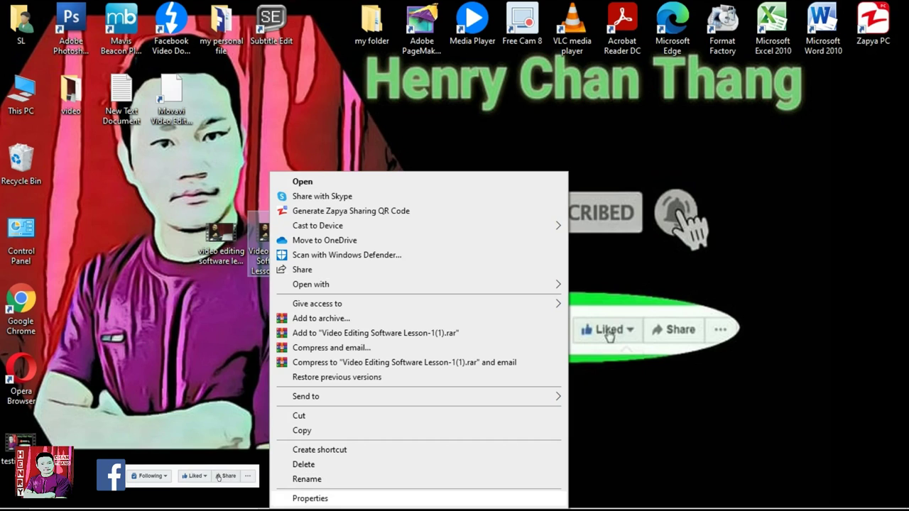
left_click(310, 498)
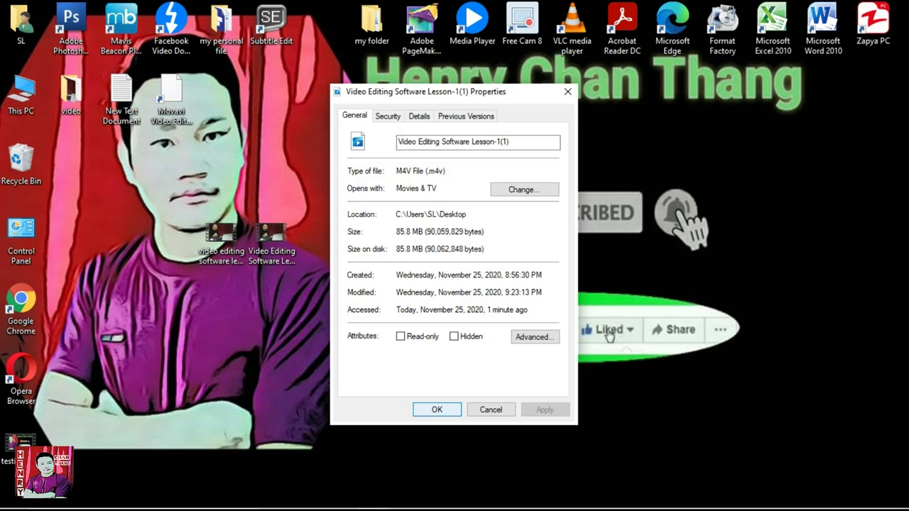
key("Return")
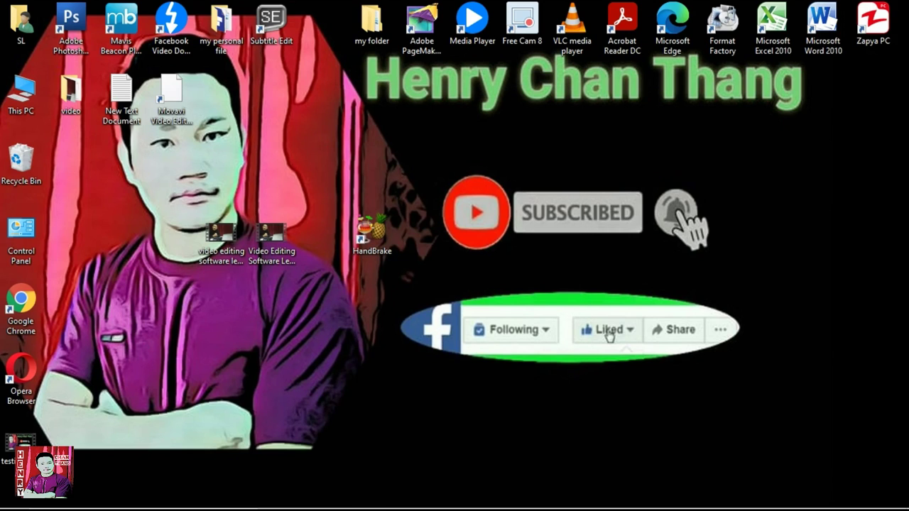
Step: Play the original "video editing software lesson" video full screen and skip forward through it to check the picture quality
left_click(221, 238)
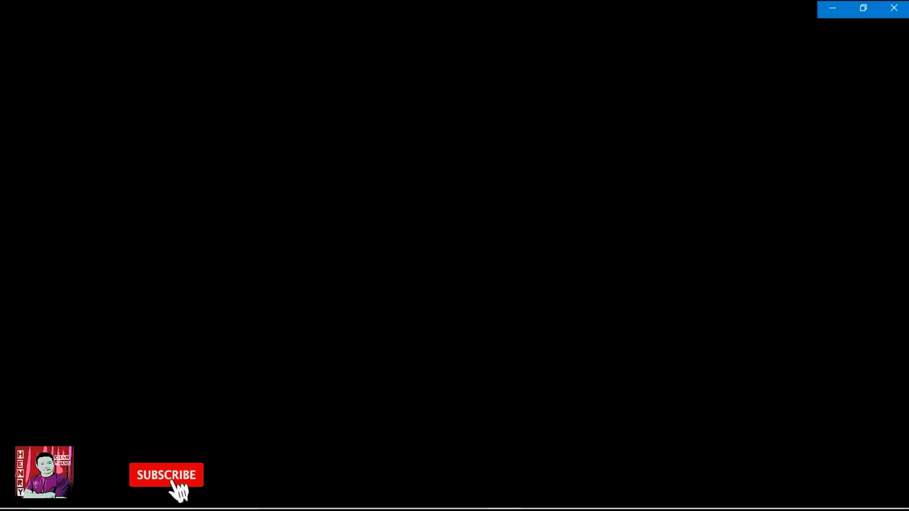
key("alt+Return")
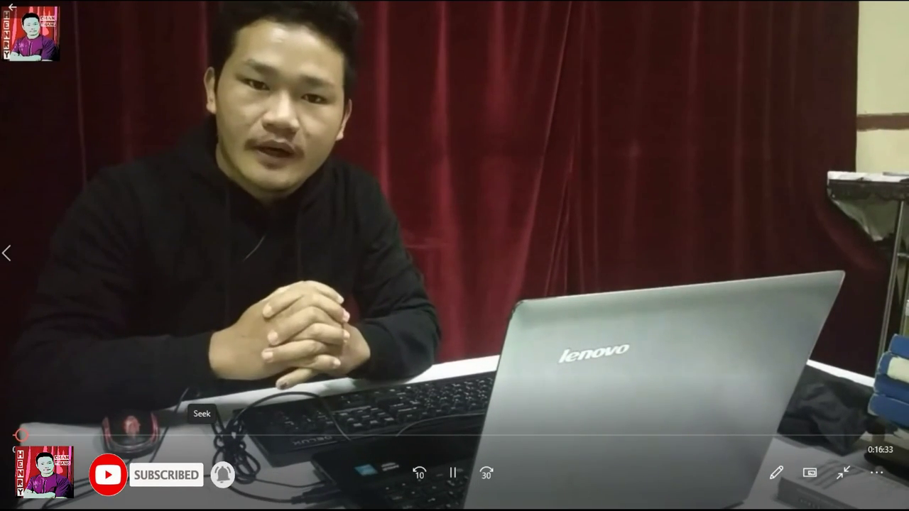
left_click(200, 434)
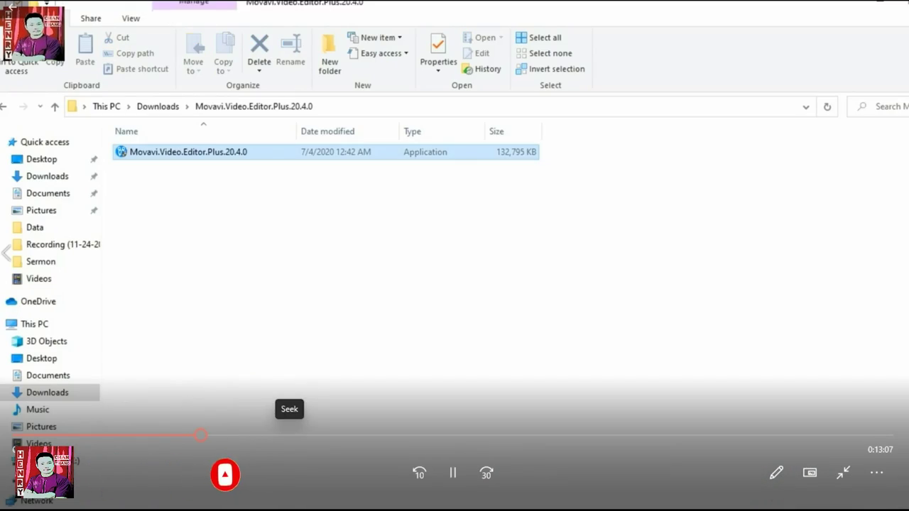
left_click(290, 435)
left_click(346, 434)
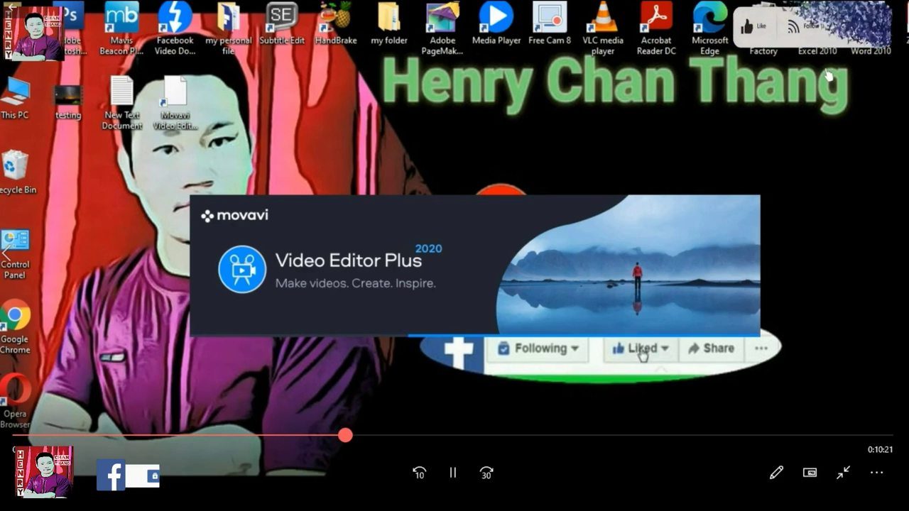
left_click(395, 434)
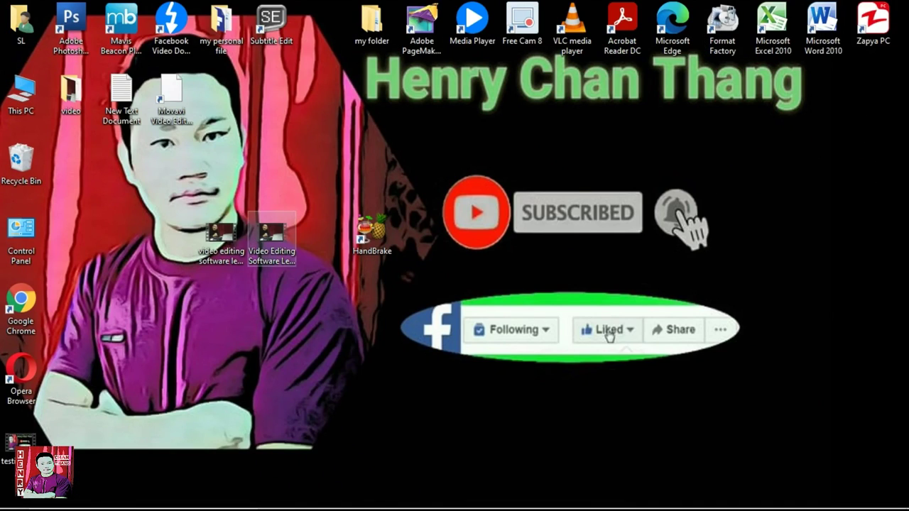
Step: Open the converted "Video Editing Software Lesson-1(1)" video for playback
double_click(271, 240)
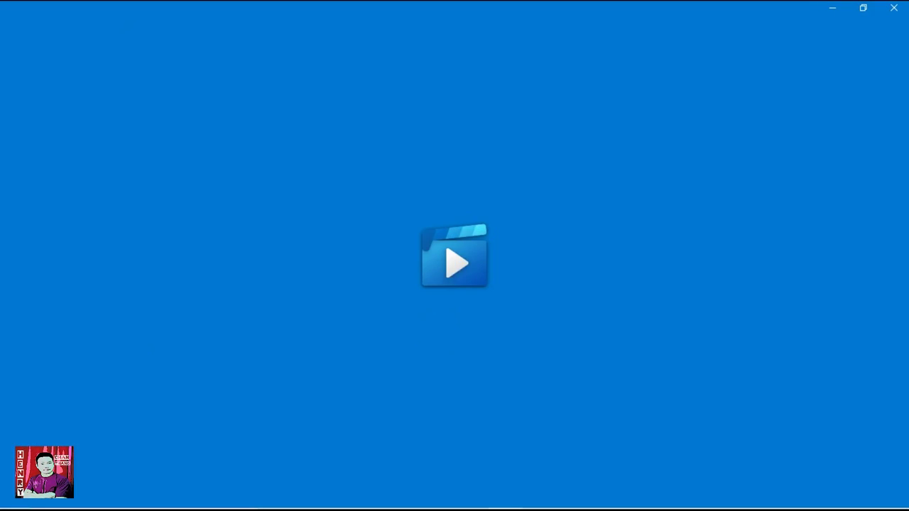